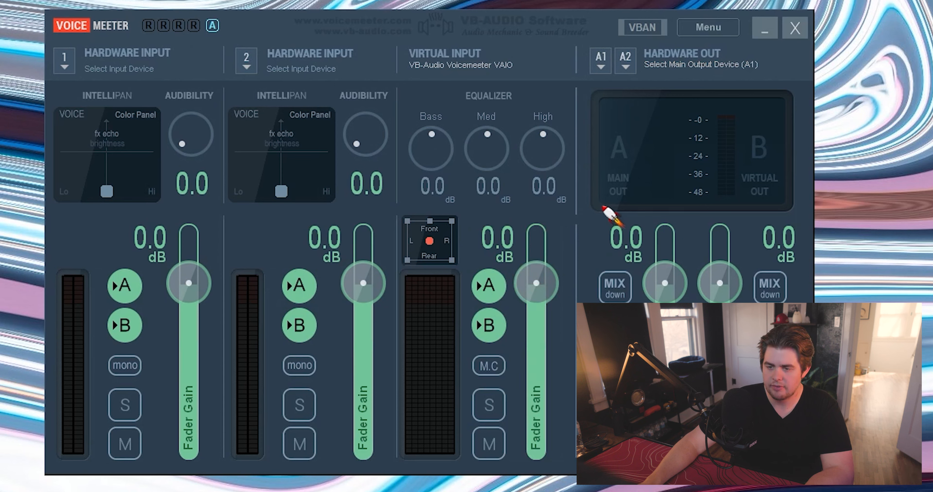
# Step: Try lowering the main output A fader gain and reset it to 0.0 dB
pyautogui.moveTo(673, 290); pyautogui.dragTo(678, 327)
pyautogui.doubleClick(678, 326)
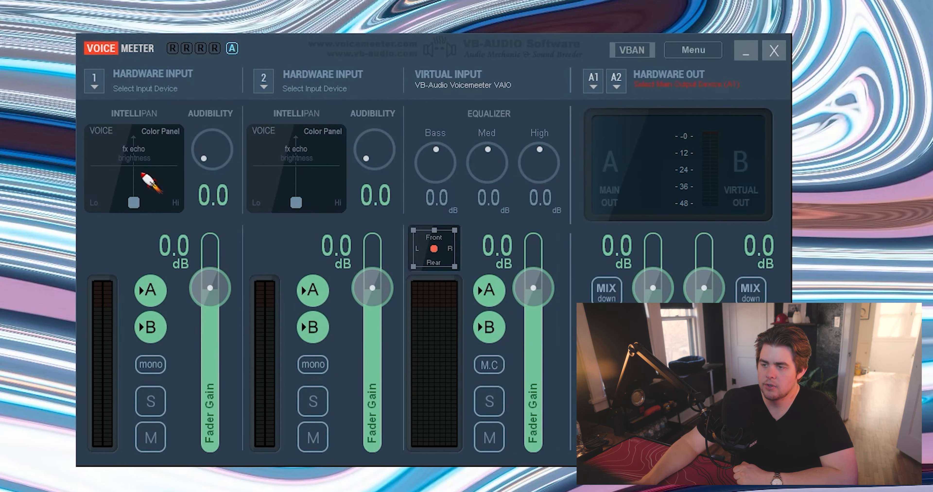
# Step: Try moving Hardware Input 1's IntelliPan point in the Color Panel toward Lo, reset it, and cycle through the other IntelliPan panels
pyautogui.moveTo(136, 202); pyautogui.dragTo(115, 182)
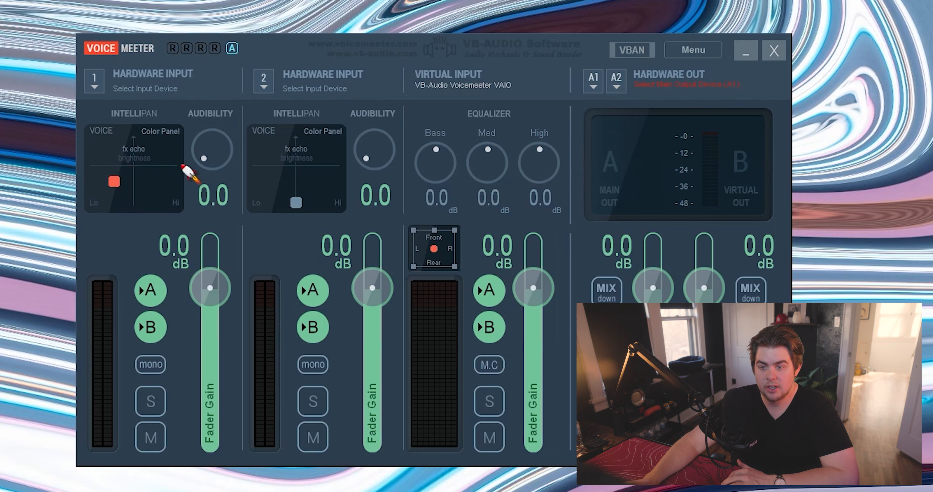
pyautogui.moveTo(199, 144); pyautogui.dragTo(197, 157)
pyautogui.rightClick(124, 167)
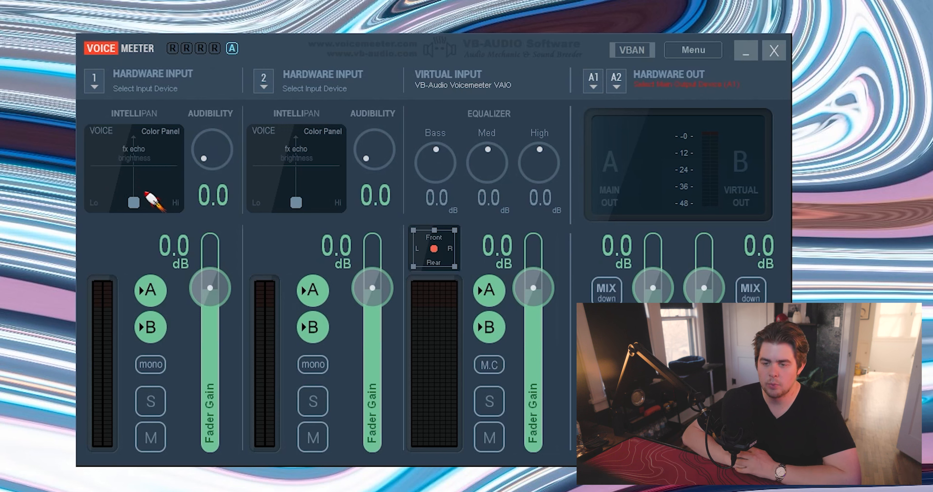
pyautogui.moveTo(140, 175)
pyautogui.mouseDown()
pyautogui.moveTo(145, 137)
pyautogui.moveTo(132, 156)
pyautogui.mouseUp()
pyautogui.rightClick(165, 156)
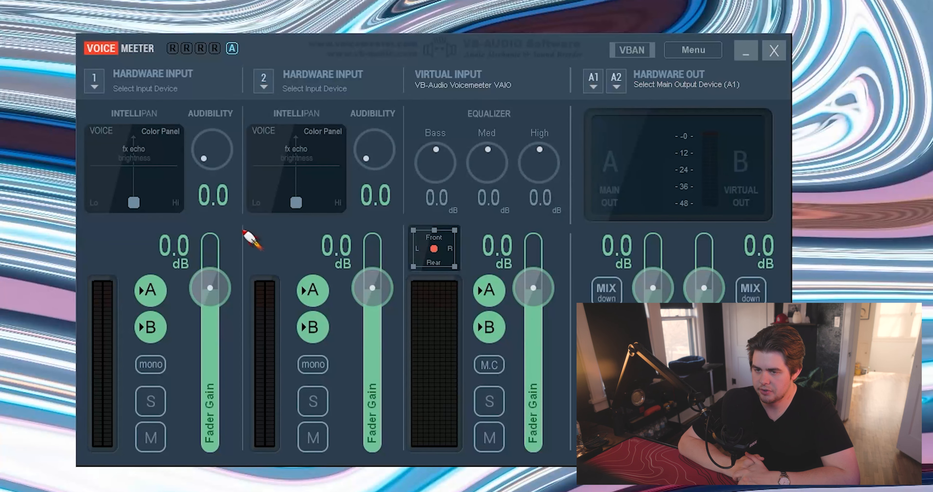
pyautogui.rightClick(136, 176)
pyautogui.rightClick(141, 175)
pyautogui.rightClick(141, 175)
pyautogui.rightClick(141, 176)
pyautogui.rightClick(141, 176)
pyautogui.rightClick(141, 177)
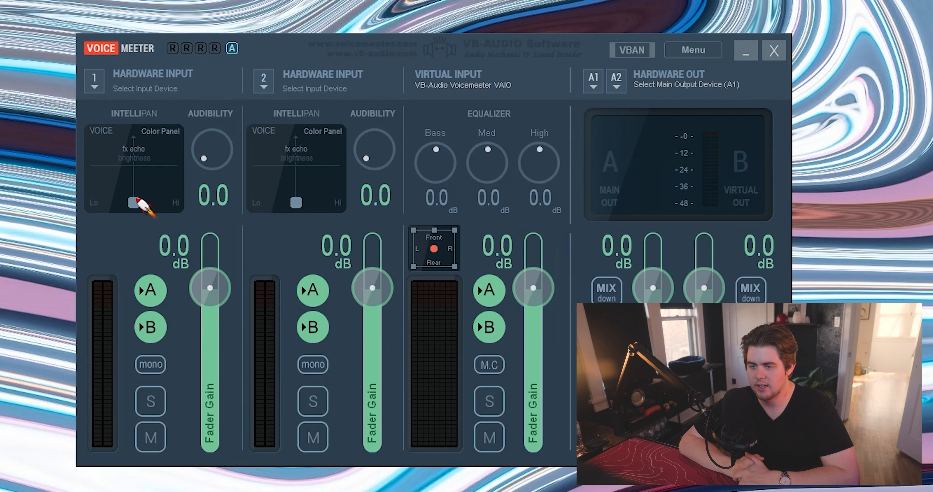
# Step: Try Hardware Input 1's IntelliPan voice color and 3D position adjustments, and return the pad to its default Color Panel setting
pyautogui.moveTo(136, 199); pyautogui.dragTo(115, 181)
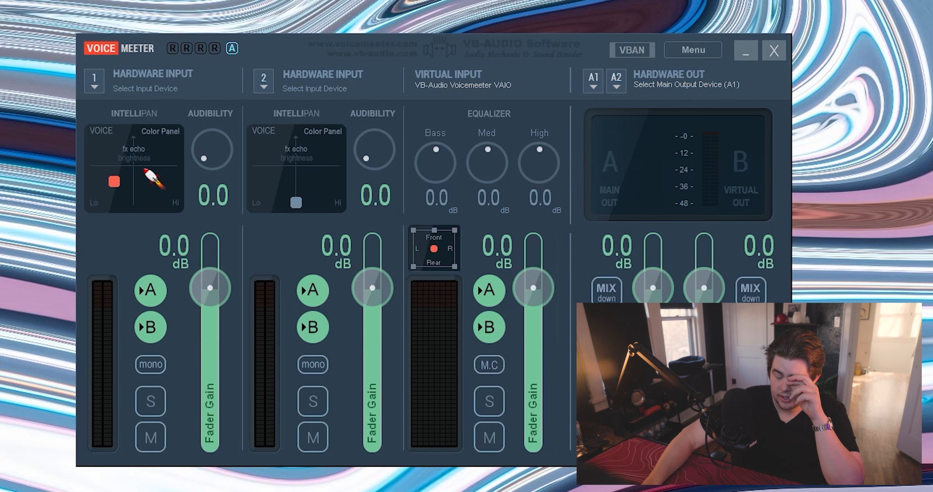
pyautogui.moveTo(201, 142); pyautogui.dragTo(199, 184)
pyautogui.rightClick(123, 168)
pyautogui.click(124, 168)
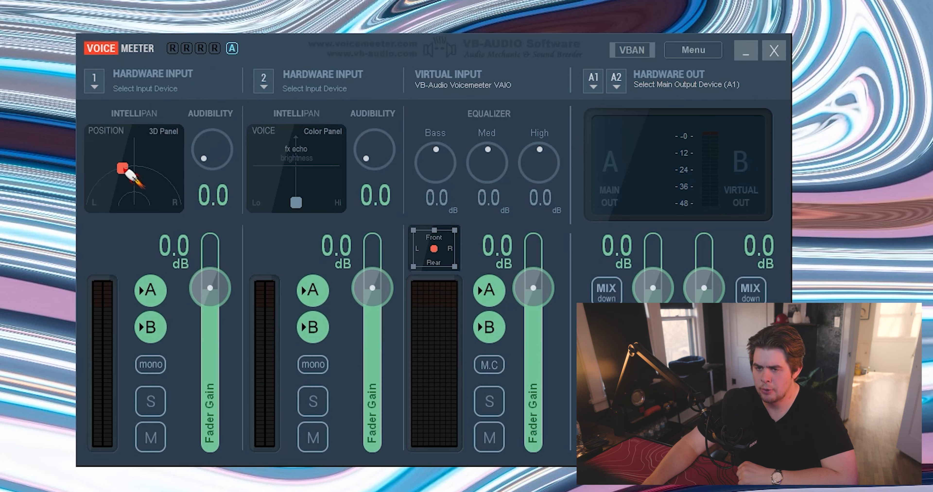
pyautogui.rightClick(125, 170)
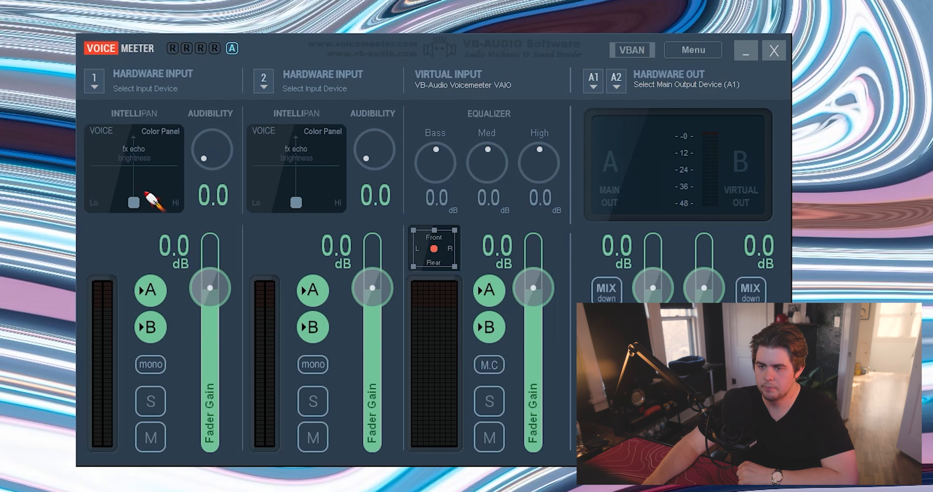
pyautogui.rightClick(152, 192)
pyautogui.moveTo(155, 192); pyautogui.dragTo(131, 156)
pyautogui.doubleClick(132, 155)
pyautogui.rightClick(164, 156)
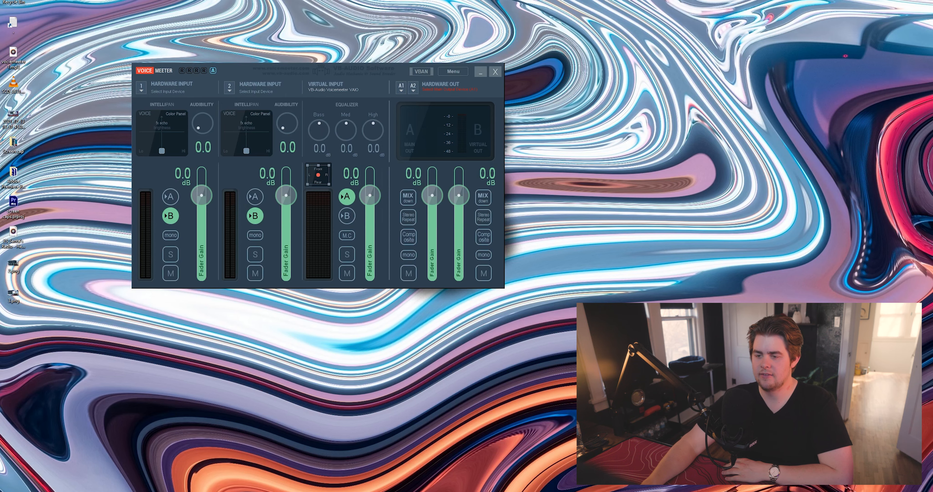
# Step: Try an Audibility of 2.2 on Hardware Input 1 and return it to 0.0
pyautogui.moveTo(197, 127); pyautogui.dragTo(215, 123)
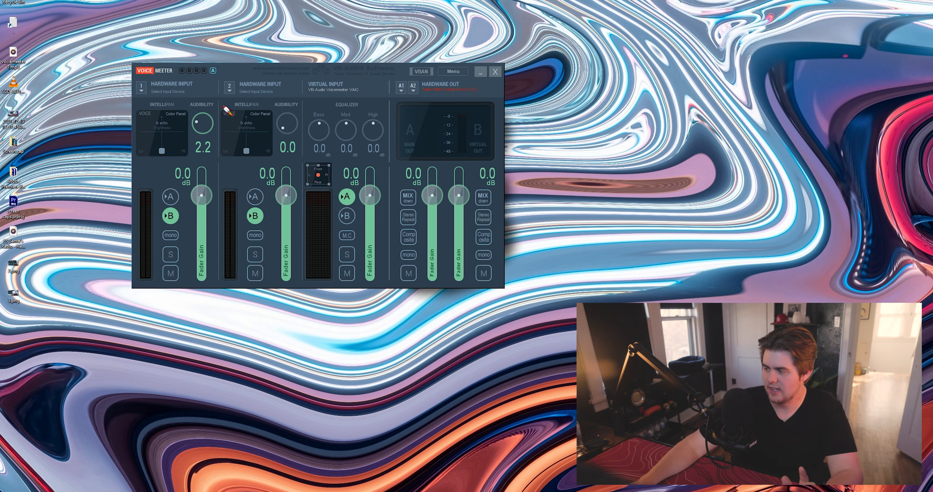
pyautogui.moveTo(195, 130)
pyautogui.mouseDown()
pyautogui.moveTo(204, 140)
pyautogui.moveTo(227, 91)
pyautogui.moveTo(221, 110)
pyautogui.moveTo(197, 124)
pyautogui.moveTo(197, 142)
pyautogui.mouseUp()
# Step: Toggle the option to run MacroButtons on Voicemeeter start
pyautogui.click(453, 71)
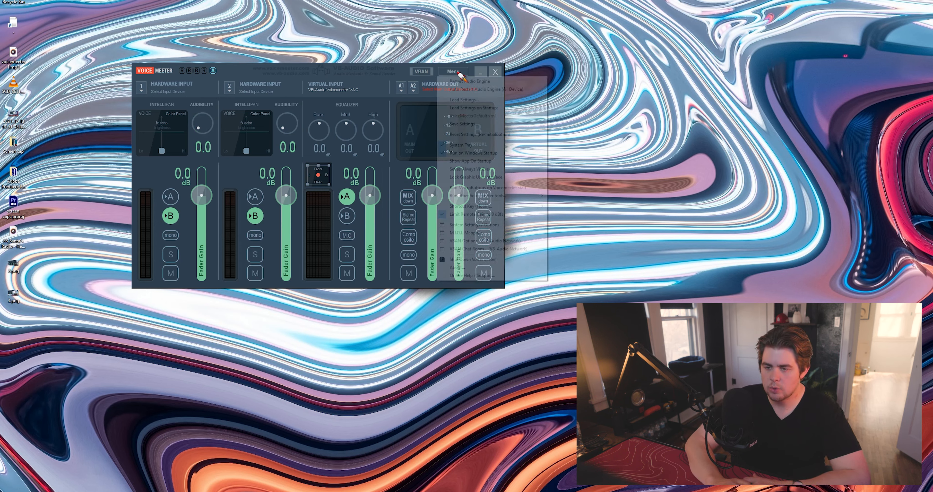
pyautogui.click(474, 259)
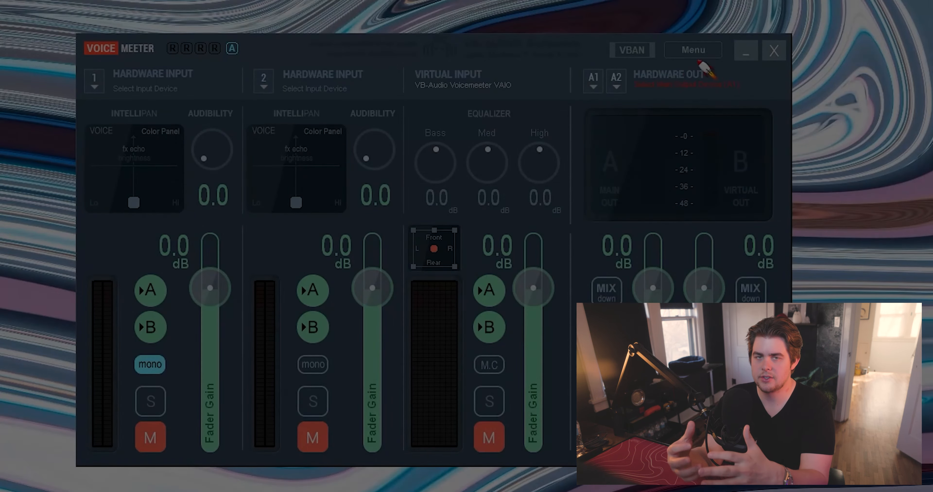
pyautogui.click(460, 72)
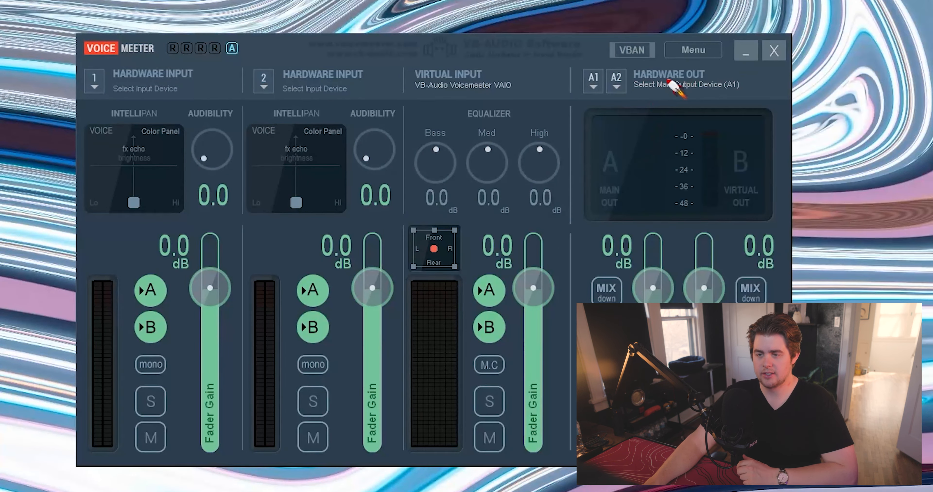
pyautogui.click(692, 50)
pyautogui.click(778, 271)
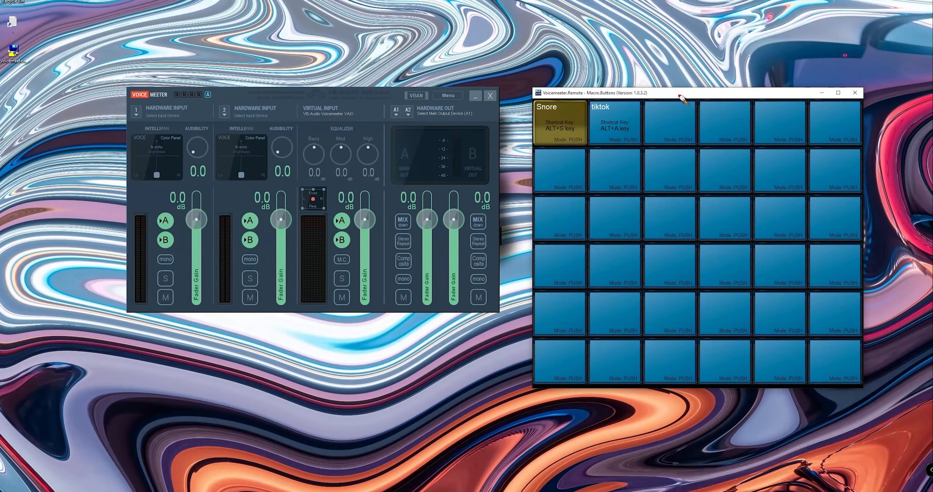
# Step: In the Snore macro button's configuration, choose ALT+ S key as the keyboard shortcut and Color #5 as the button color
pyautogui.moveTo(678, 94); pyautogui.dragTo(653, 85)
pyautogui.rightClick(534, 114)
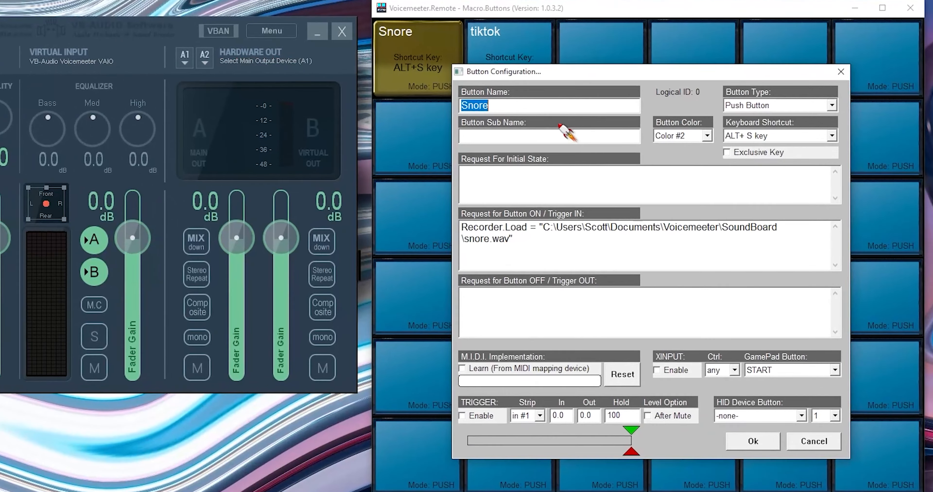
pyautogui.click(617, 141)
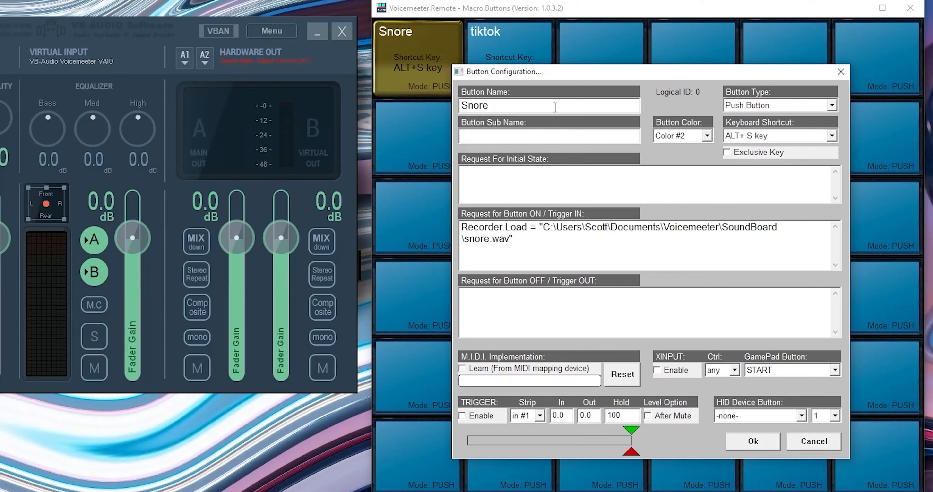
pyautogui.click(832, 136)
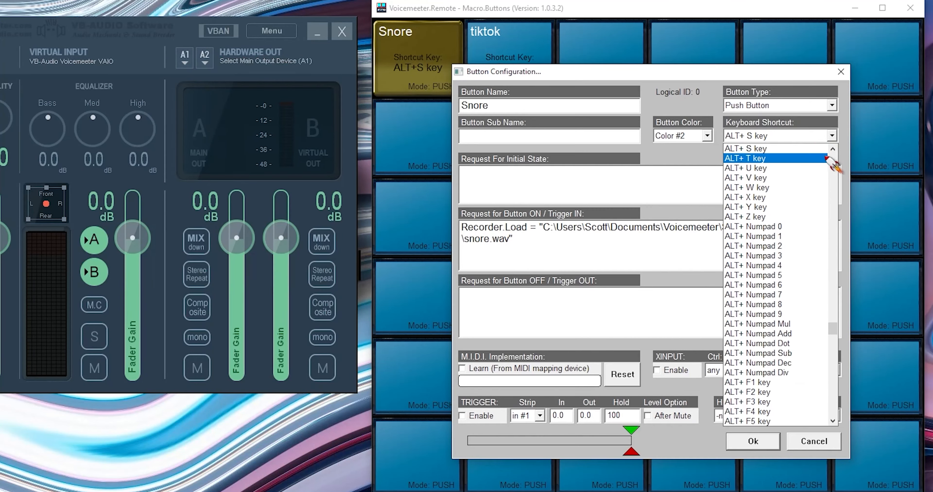
pyautogui.click(708, 83)
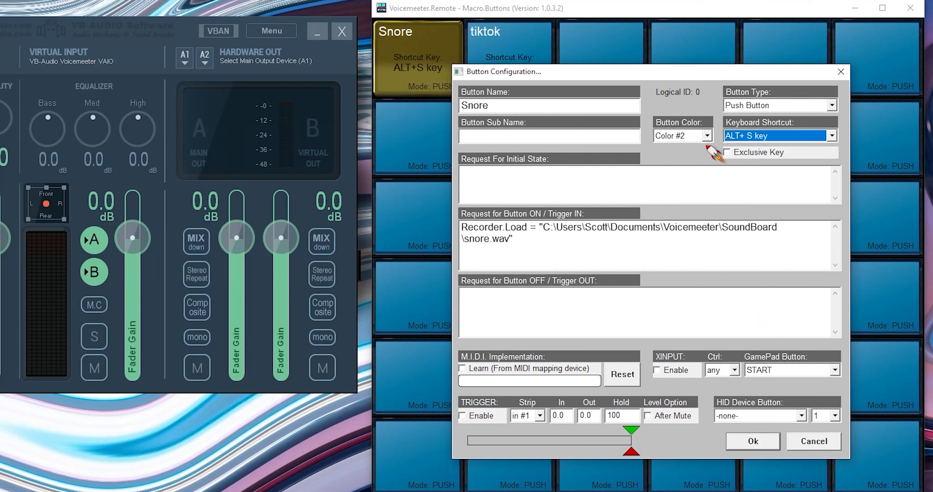
pyautogui.click(706, 136)
pyautogui.click(700, 199)
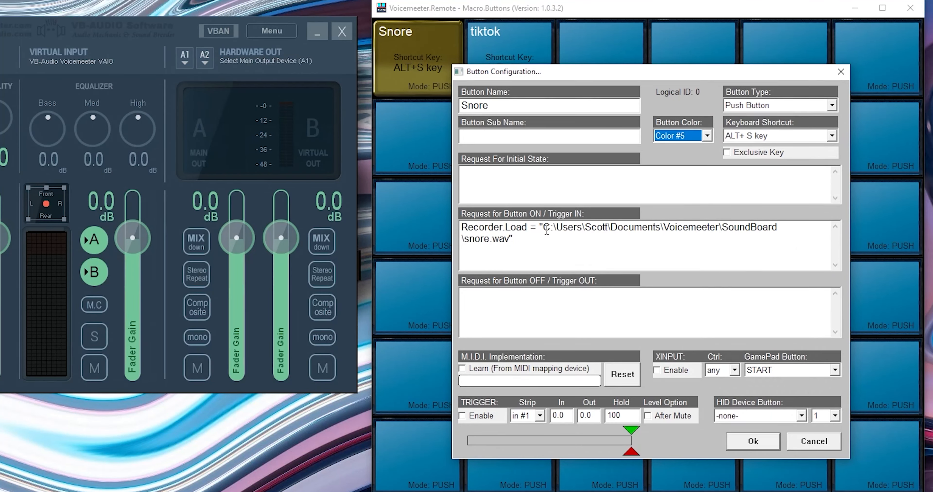
# Step: Review the Recorder.Load request for snore.wav in the Snore button's ON trigger and accept the button configuration
pyautogui.moveTo(540, 226); pyautogui.dragTo(440, 230)
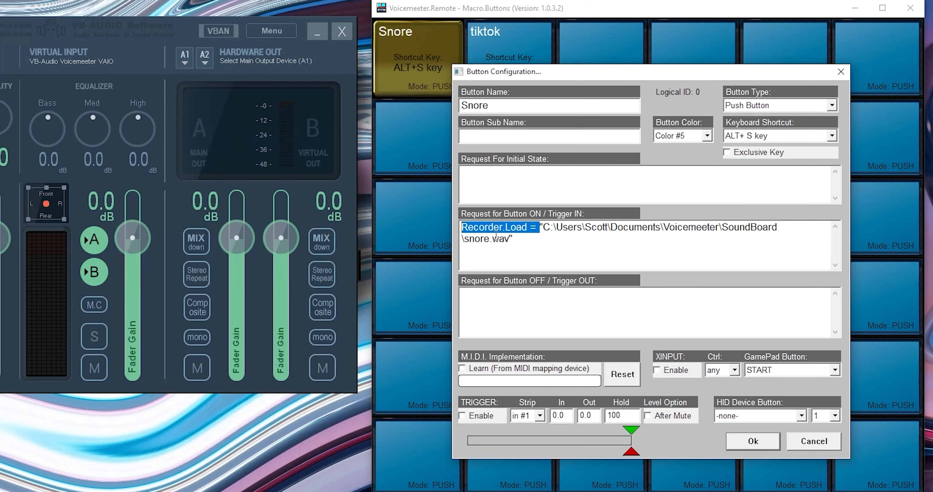
pyautogui.click(589, 244)
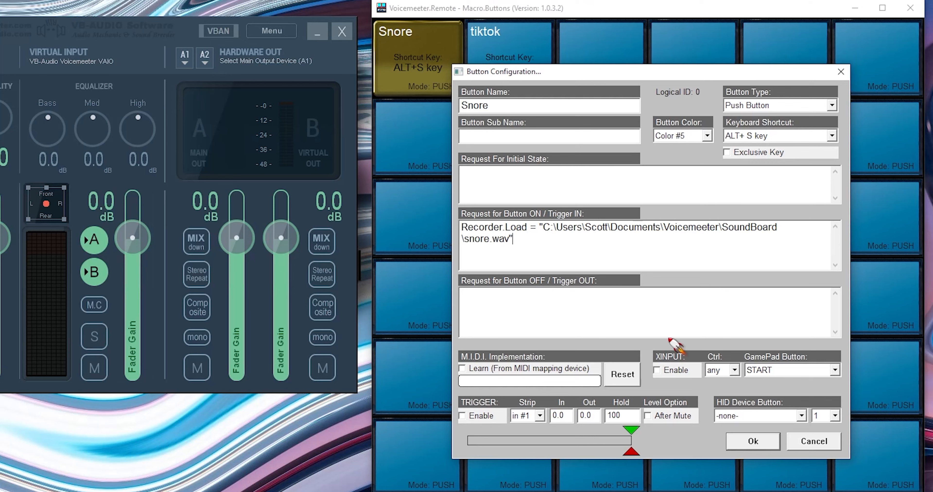
pyautogui.click(745, 449)
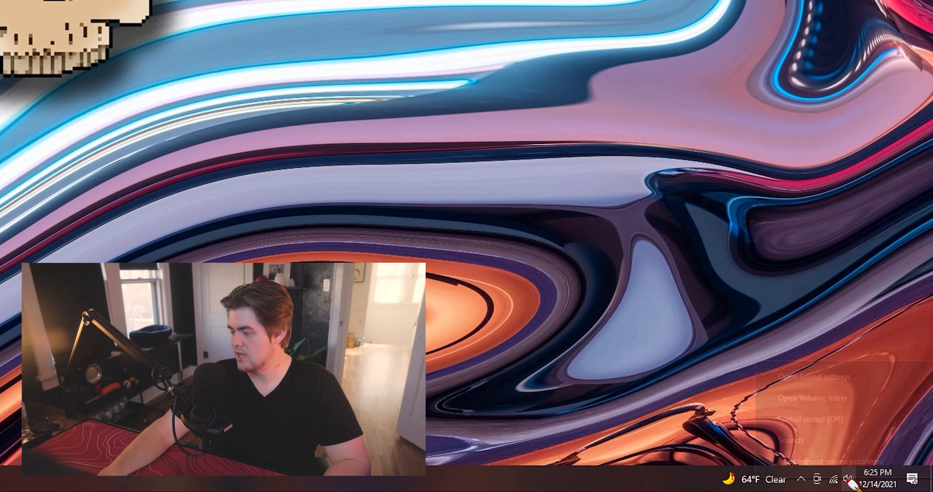
# Step: Switch to the Windows Sound settings and bring up the VoiceMeeter entries among the playback devices
pyautogui.rightClick(885, 485)
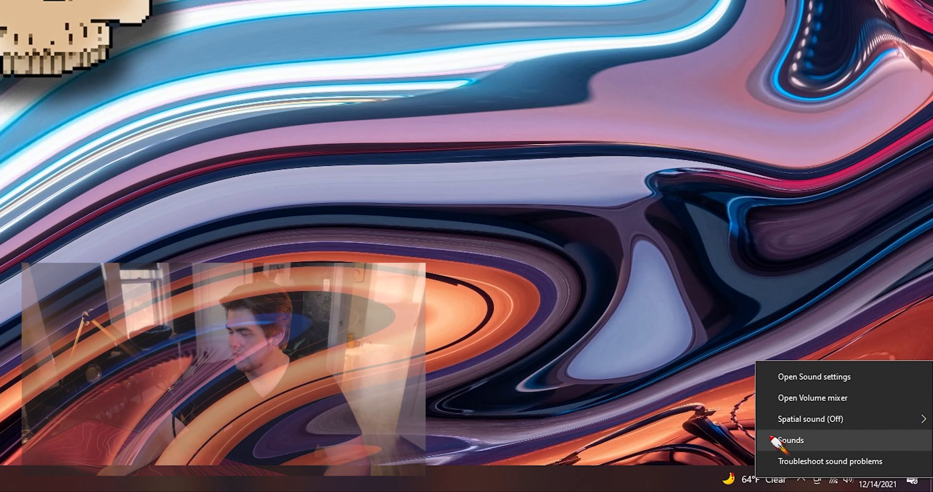
pyautogui.press('Escape')
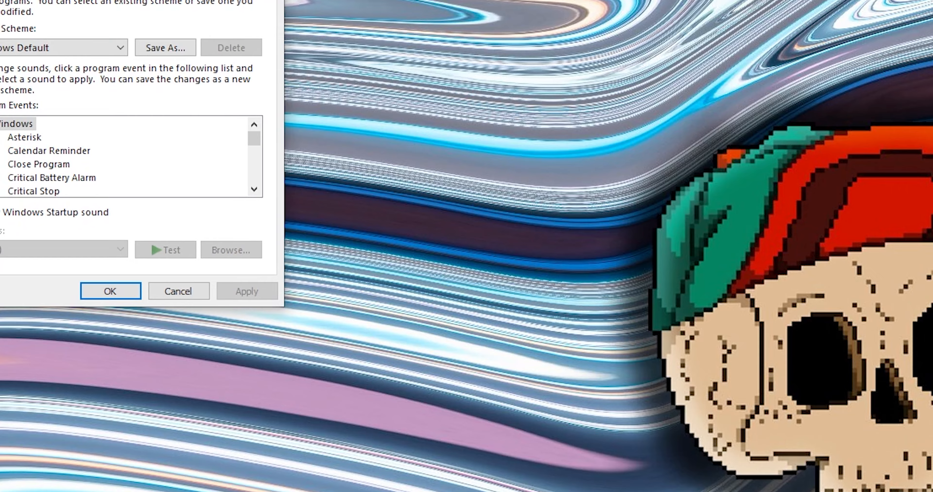
pyautogui.moveTo(21, 0); pyautogui.dragTo(320, 52)
pyautogui.click(271, 88)
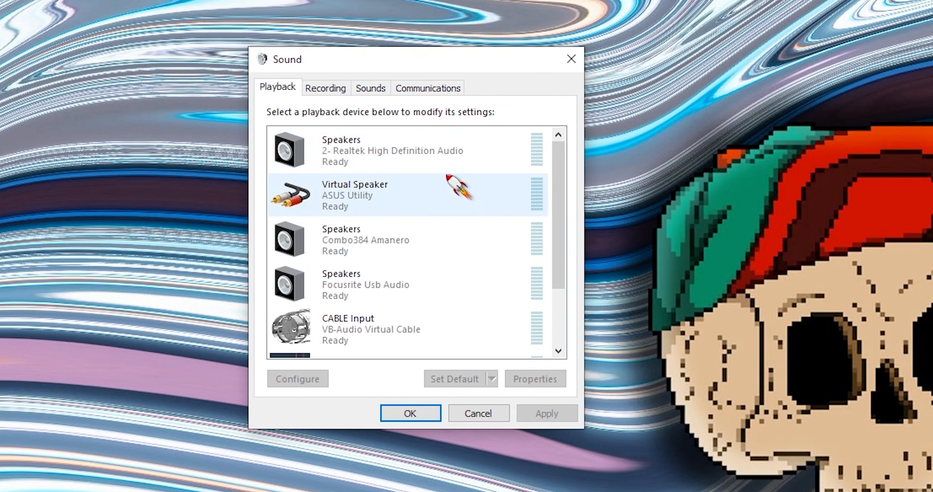
pyautogui.moveTo(559, 181); pyautogui.dragTo(588, 311)
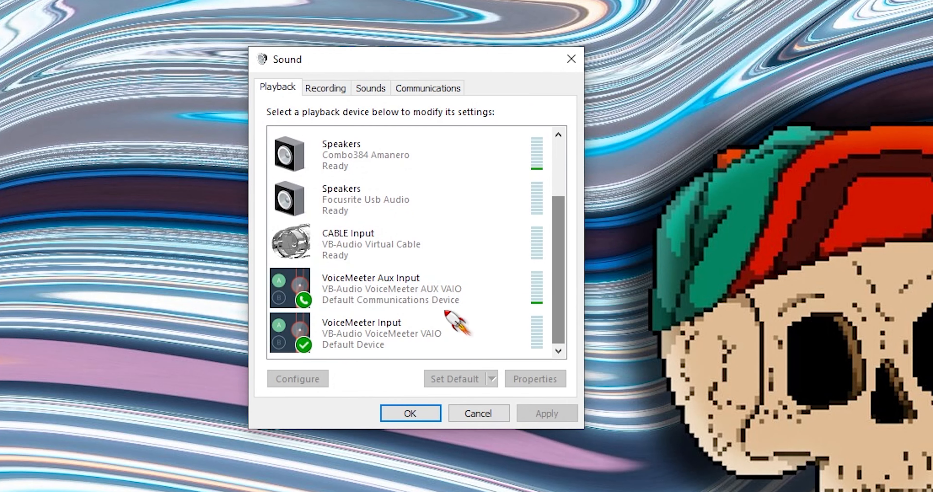
# Step: Inspect the default-device options of the VoiceMeeter Aux Input and VoiceMeeter Input playback devices
pyautogui.rightClick(346, 294)
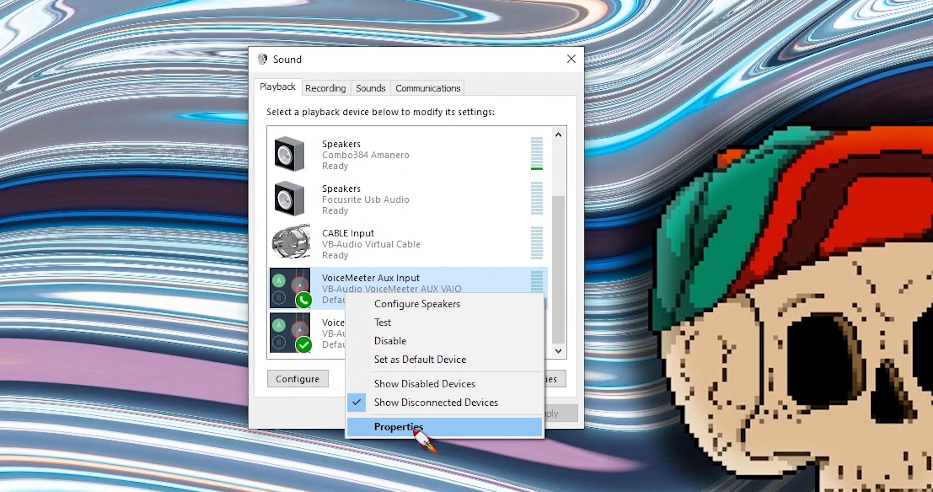
pyautogui.rightClick(319, 331)
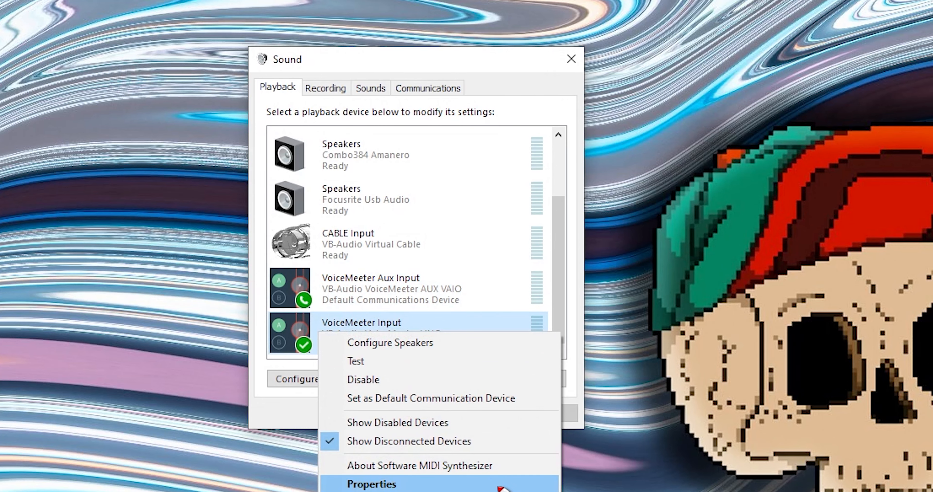
pyautogui.click(417, 77)
# Step: Show the recording devices and inspect the options available for VoiceMeeter Output
pyautogui.click(335, 85)
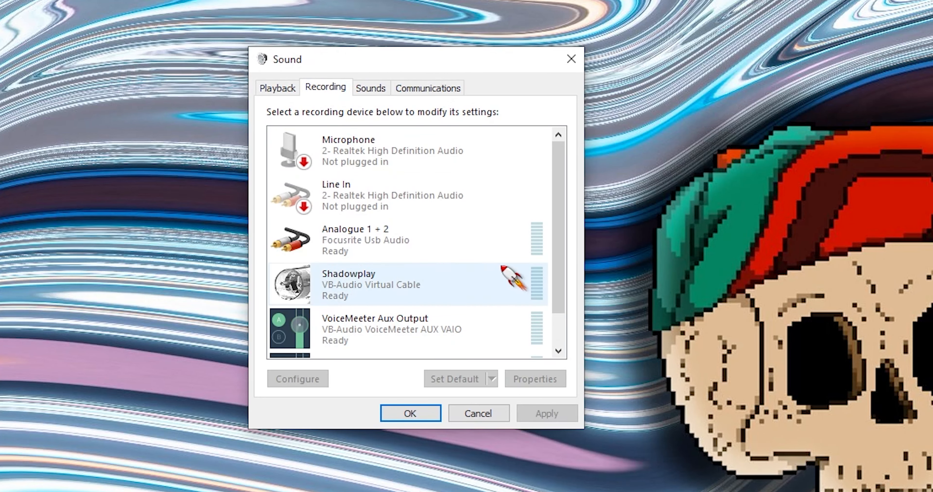
pyautogui.scroll(-1, 572, 254)
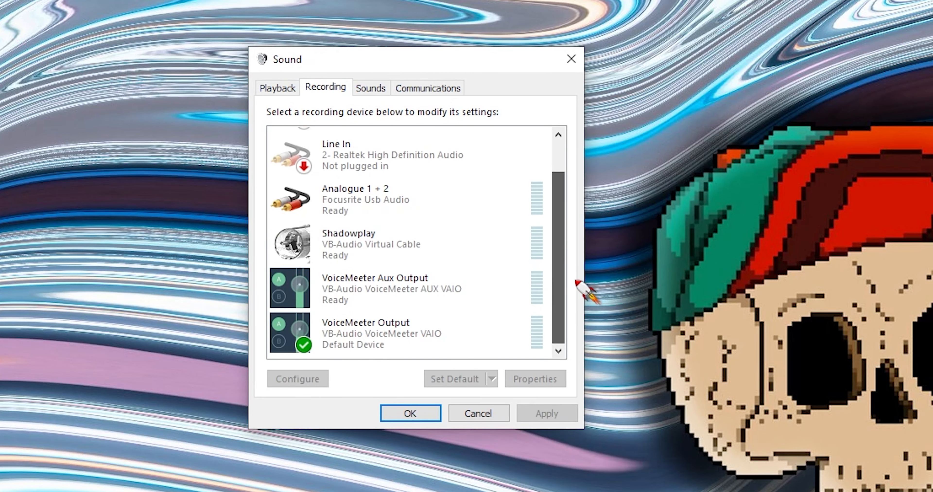
pyautogui.rightClick(439, 332)
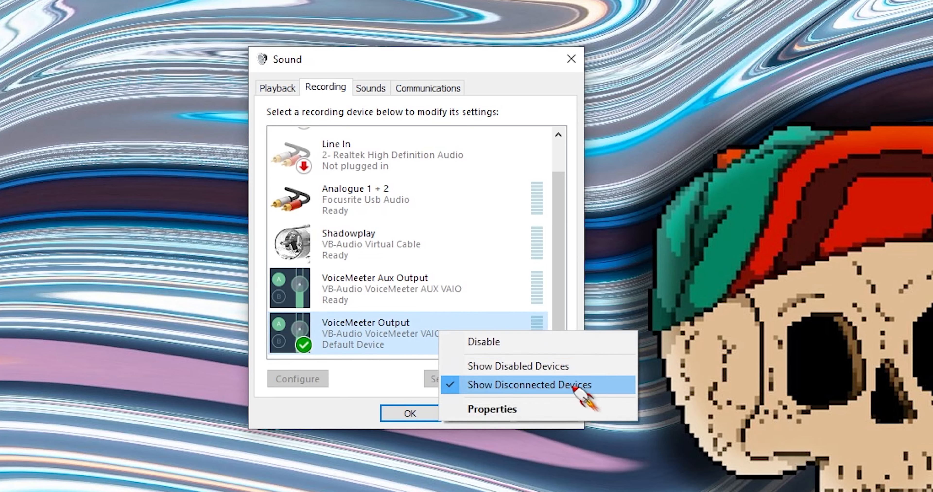
pyautogui.click(437, 299)
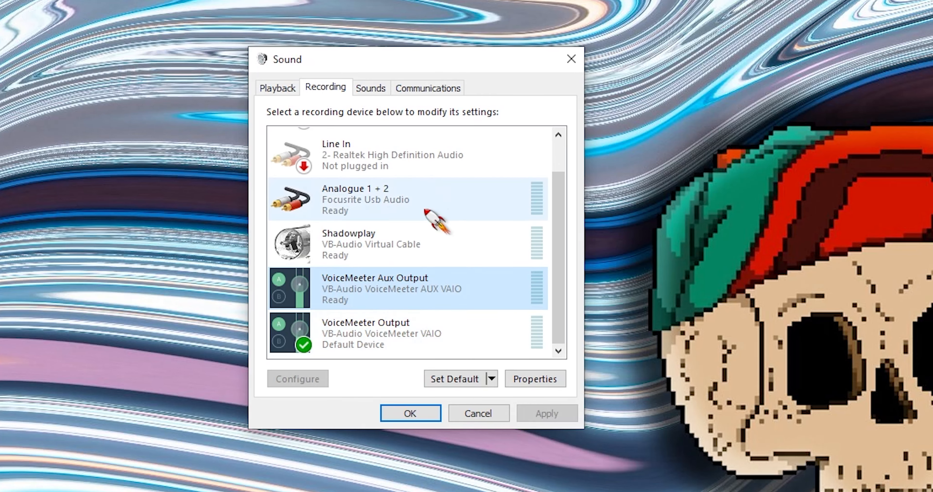
# Step: Check the default format and exclusive mode in VoiceMeeter Output's advanced properties and close the properties
pyautogui.rightClick(401, 339)
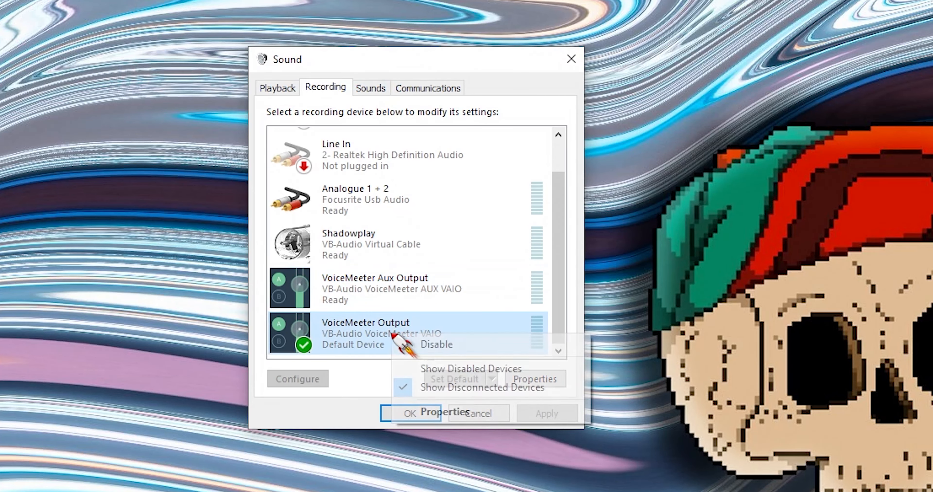
pyautogui.click(502, 411)
pyautogui.click(407, 149)
pyautogui.moveTo(437, 131); pyautogui.dragTo(315, 109)
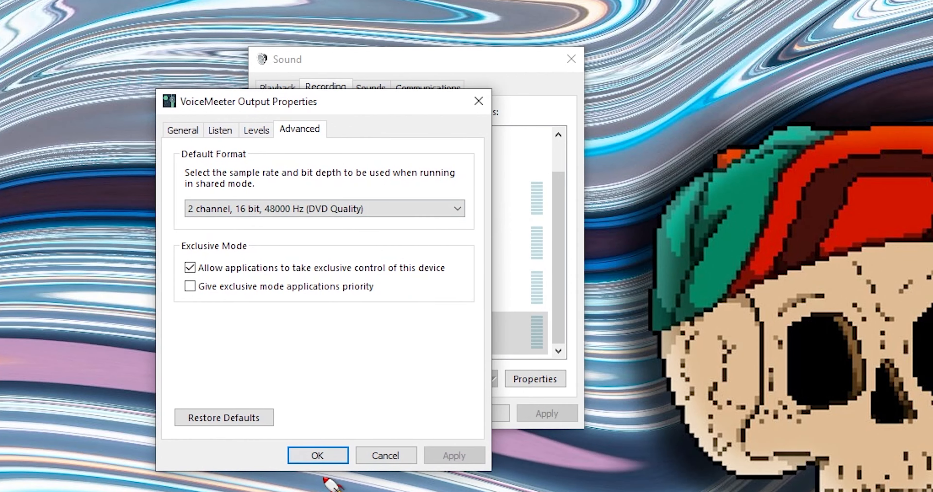
pyautogui.click(318, 455)
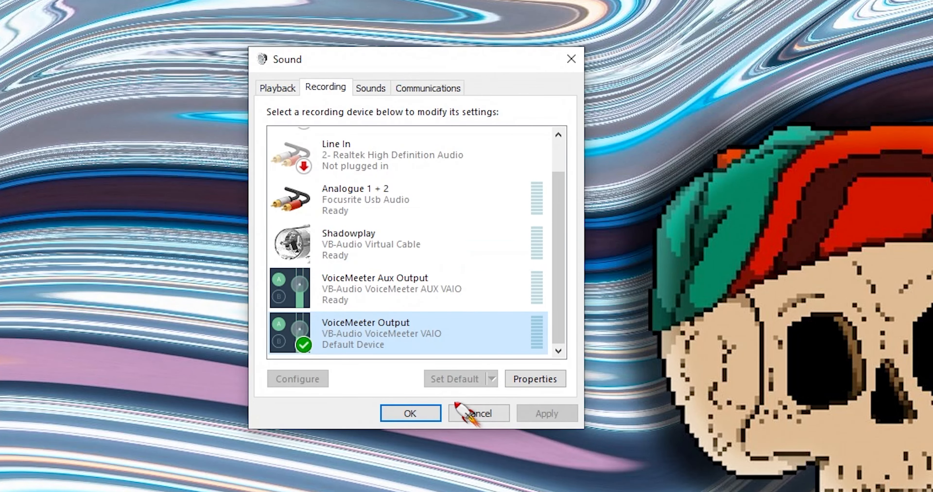